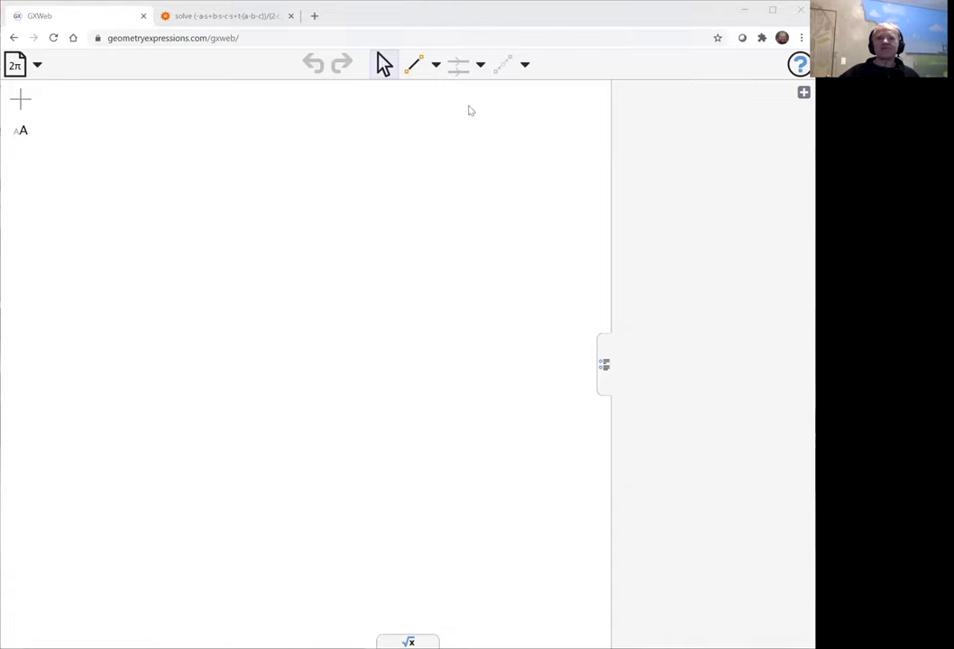
- Draw triangle ABC with the line segment tool, closing it back at A
left_click(437, 69)
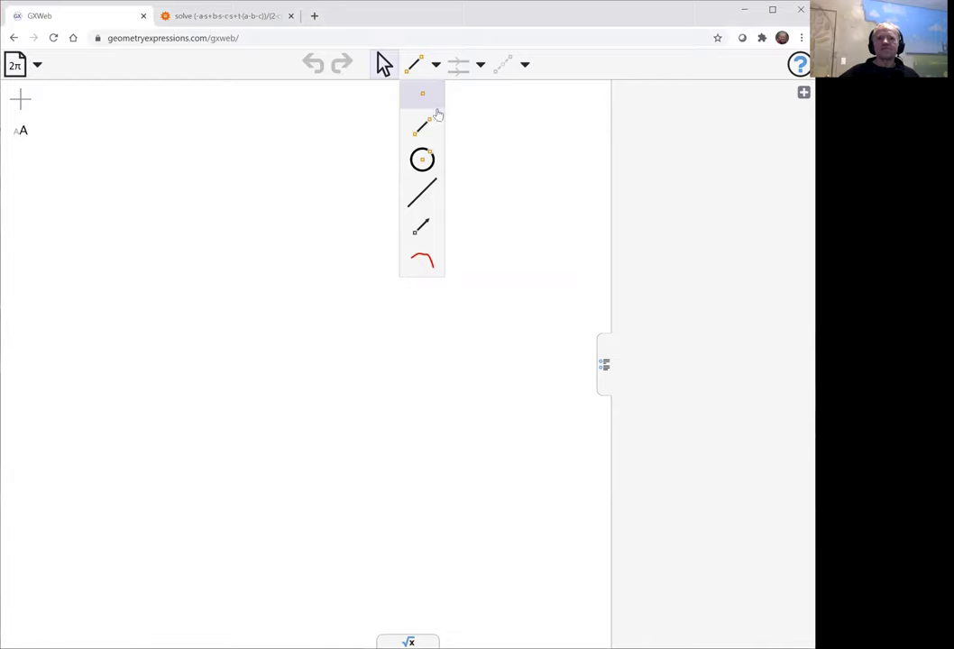
left_click(423, 145)
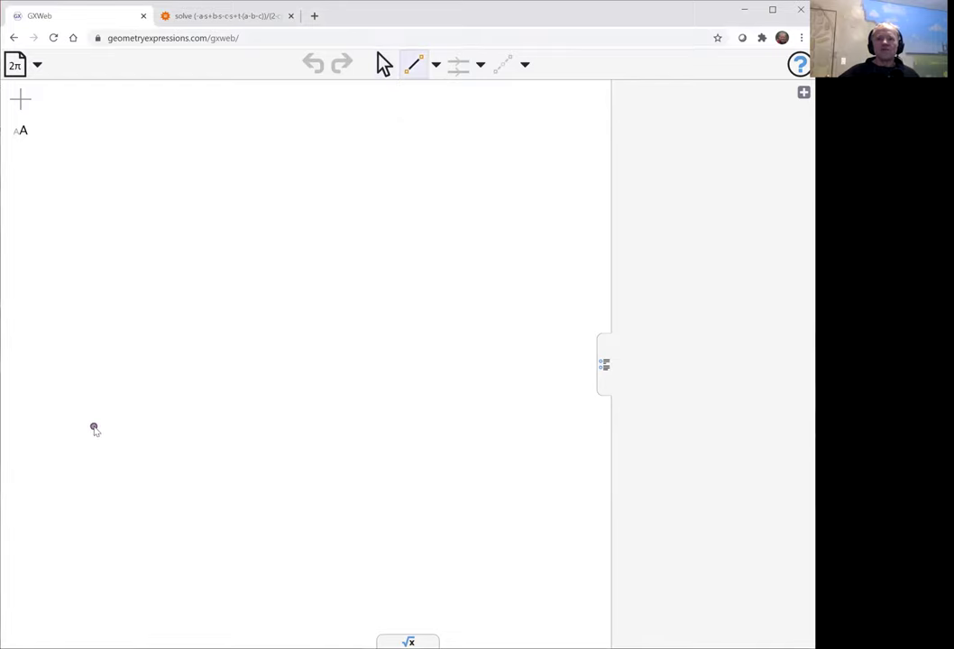
left_click(187, 415)
left_click(370, 246)
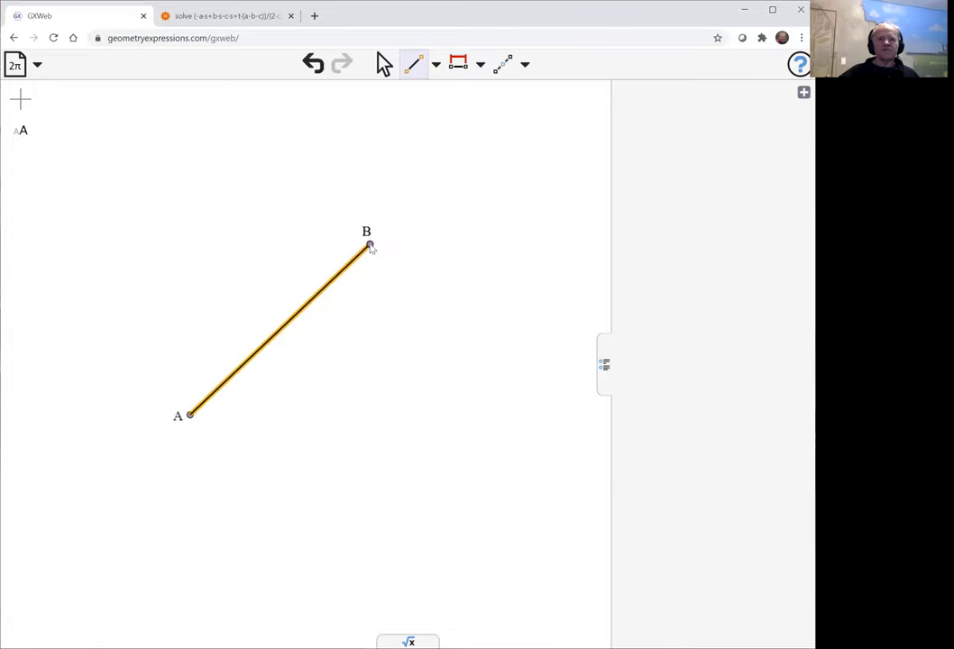
left_click(426, 401)
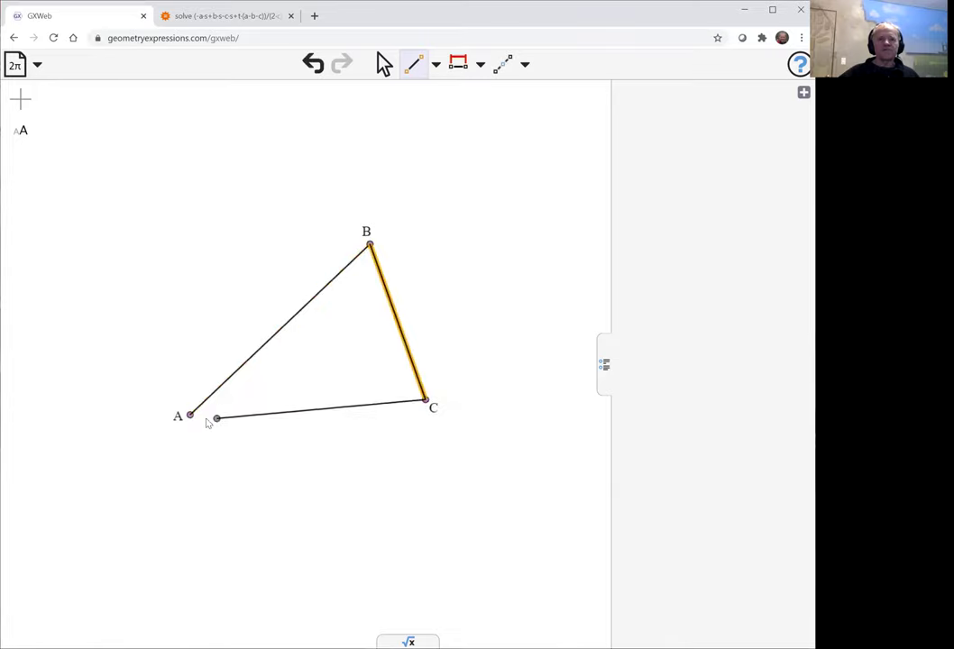
left_click(189, 415)
left_click(384, 70)
left_click(383, 86)
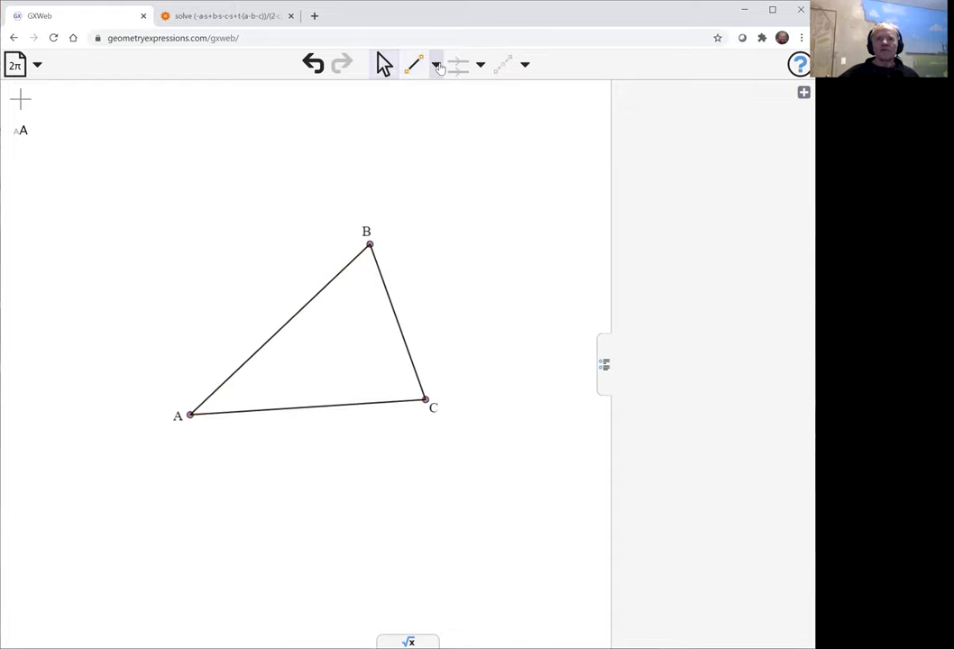
left_click(436, 65)
left_click(384, 68)
- Constrain sides BC, AC and AB to symbolic lengths a, b and c
left_click(393, 311)
left_click(458, 63)
left_click(384, 384)
left_click(375, 407)
left_click(458, 64)
left_click(475, 250)
left_click(323, 300)
left_click(458, 63)
key("Return")
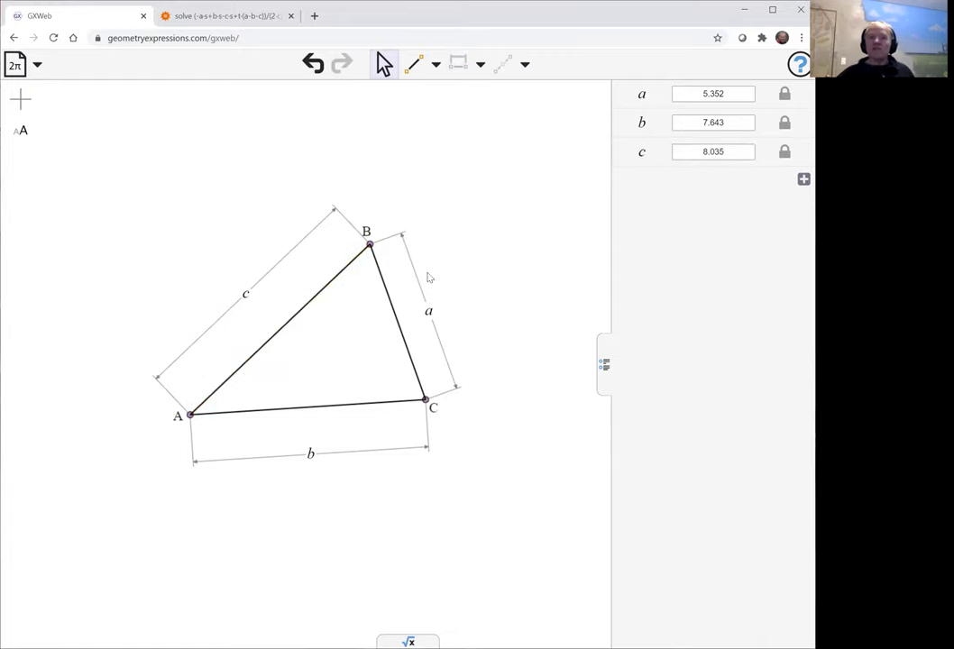
- Construct midpoint D of BC and draw median AD
left_click(403, 334)
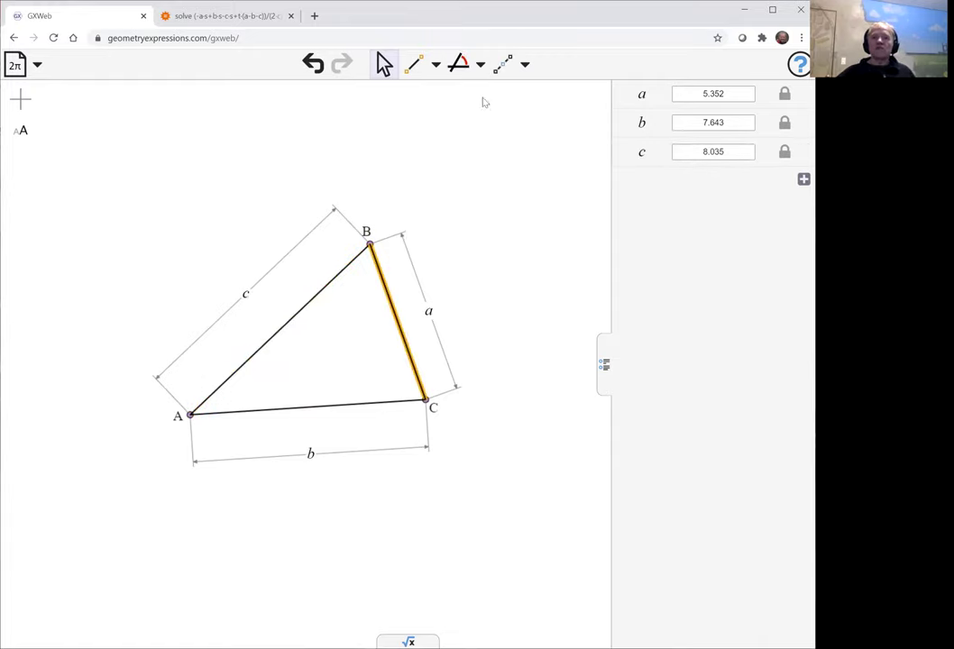
left_click(505, 67)
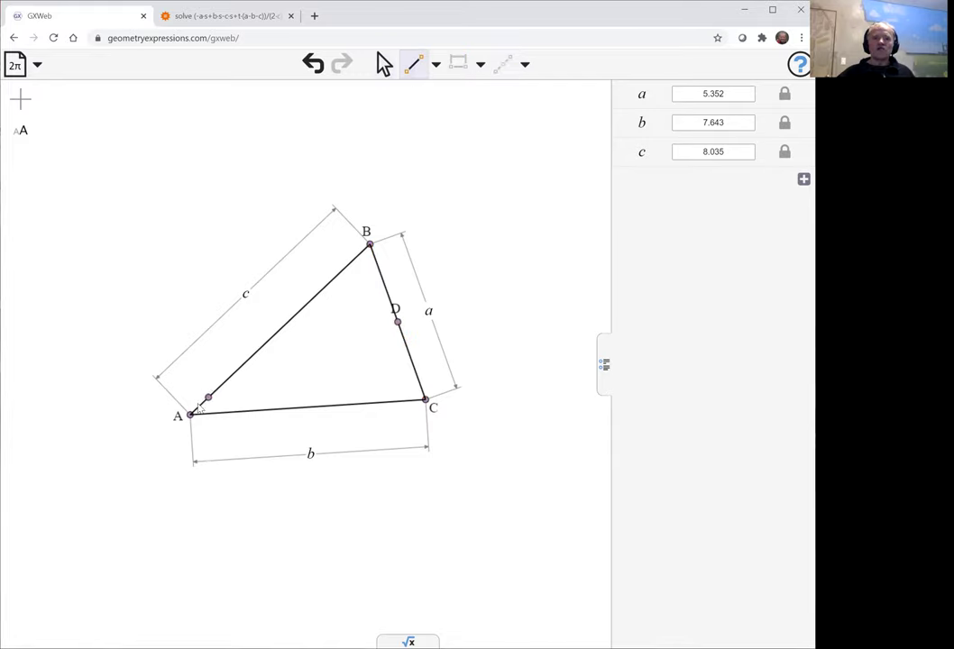
left_click_drag(190, 415, 398, 322)
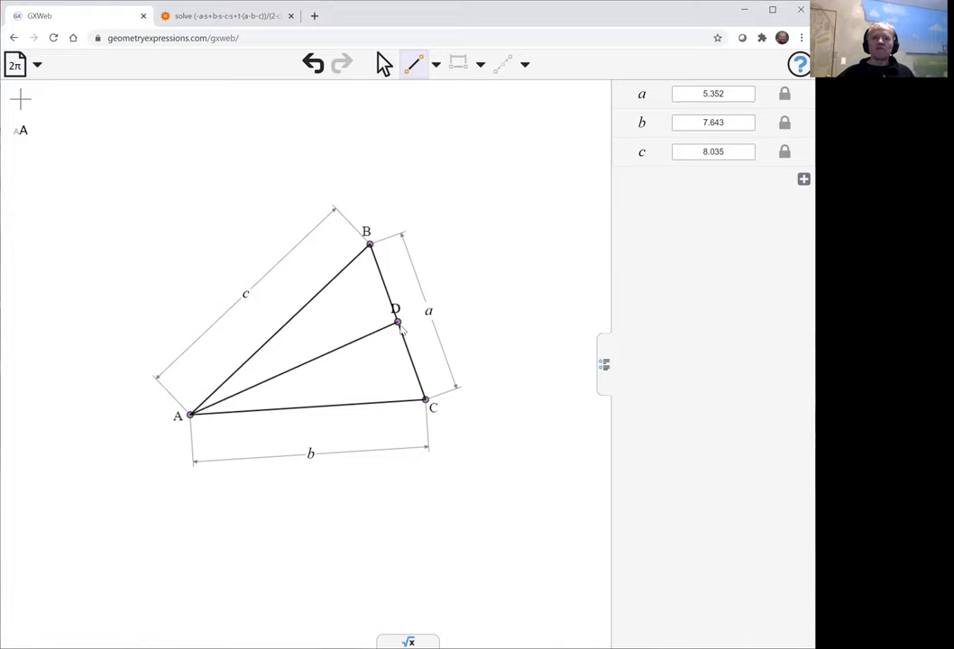
left_click(383, 64)
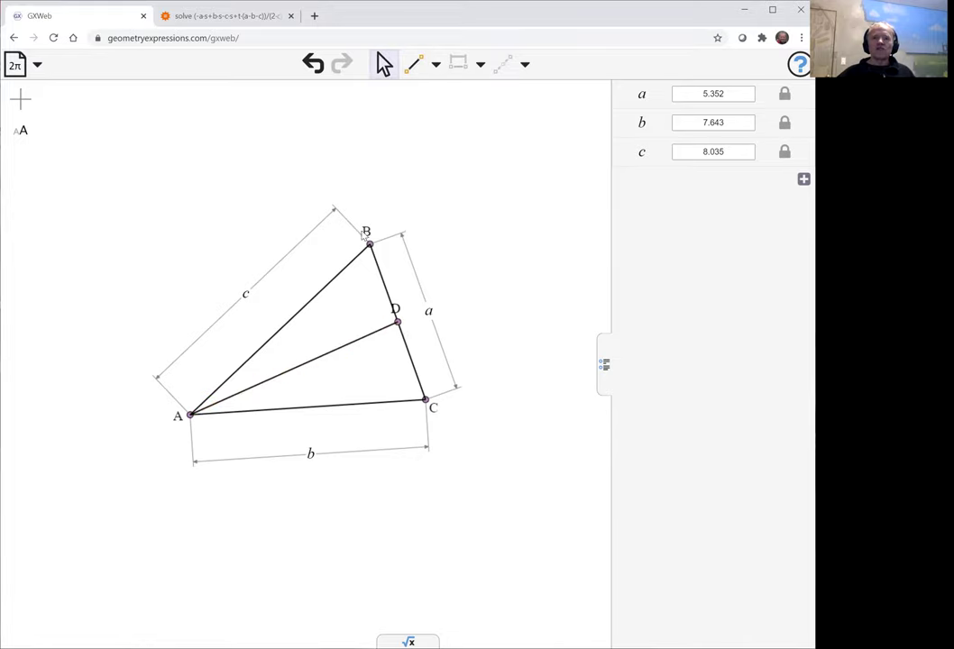
- Construct median BE to side AC and median CF to side AB
left_click(370, 245)
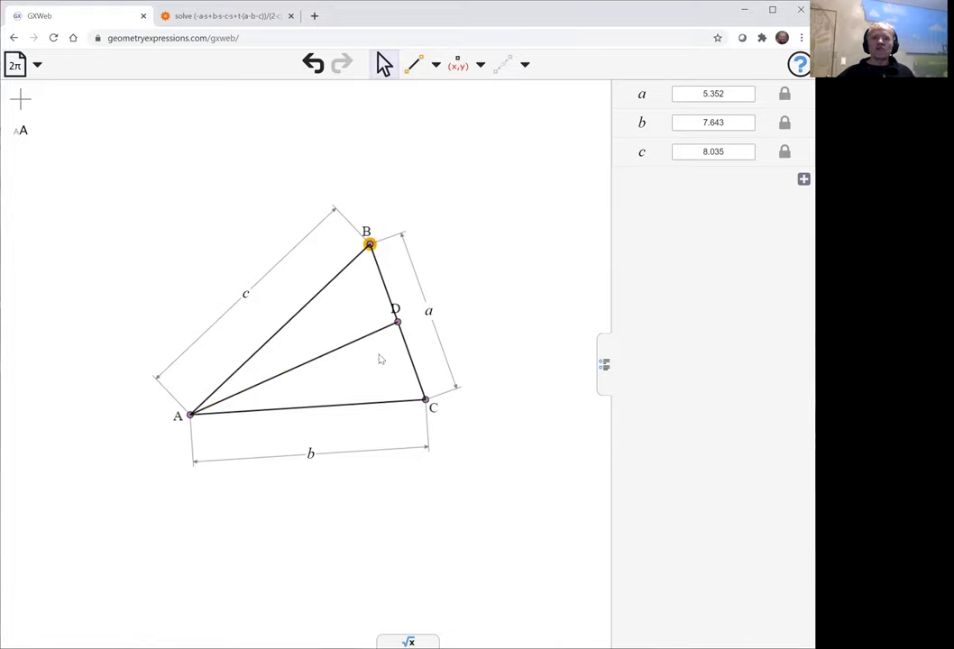
left_click(358, 405)
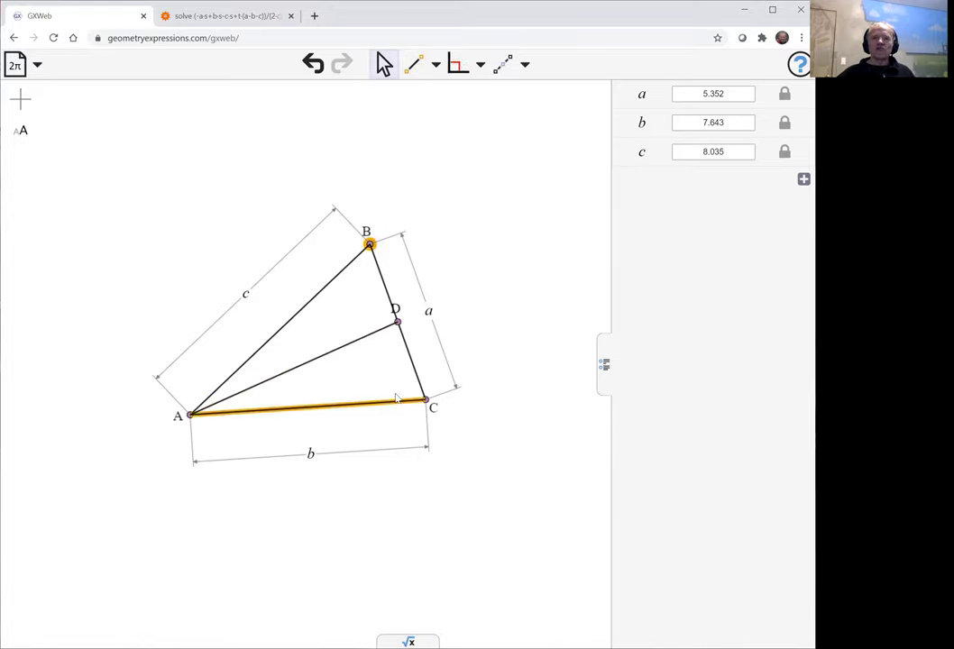
left_click(503, 71)
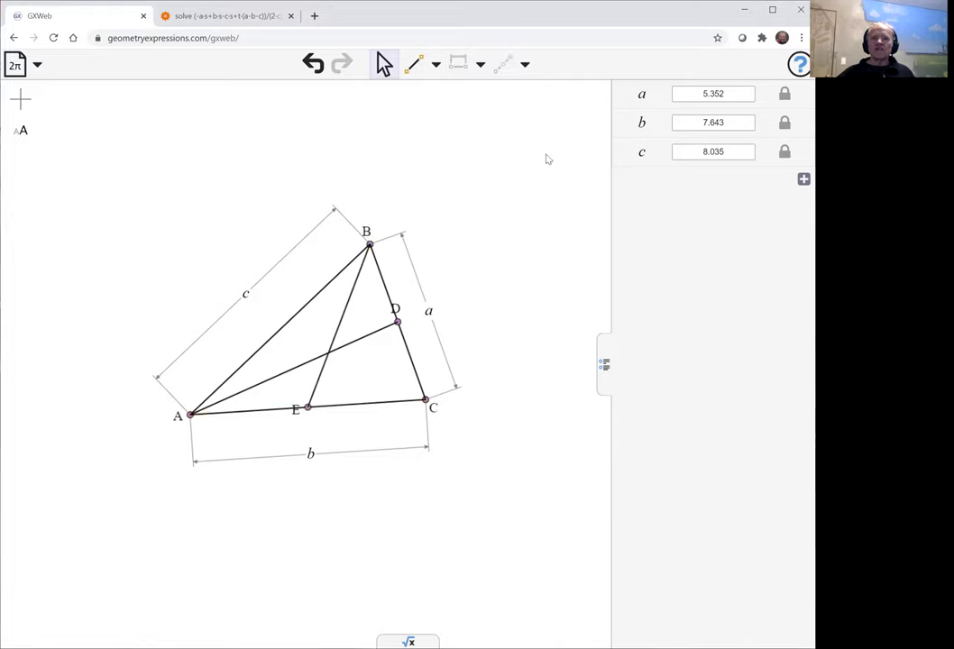
left_click(426, 399)
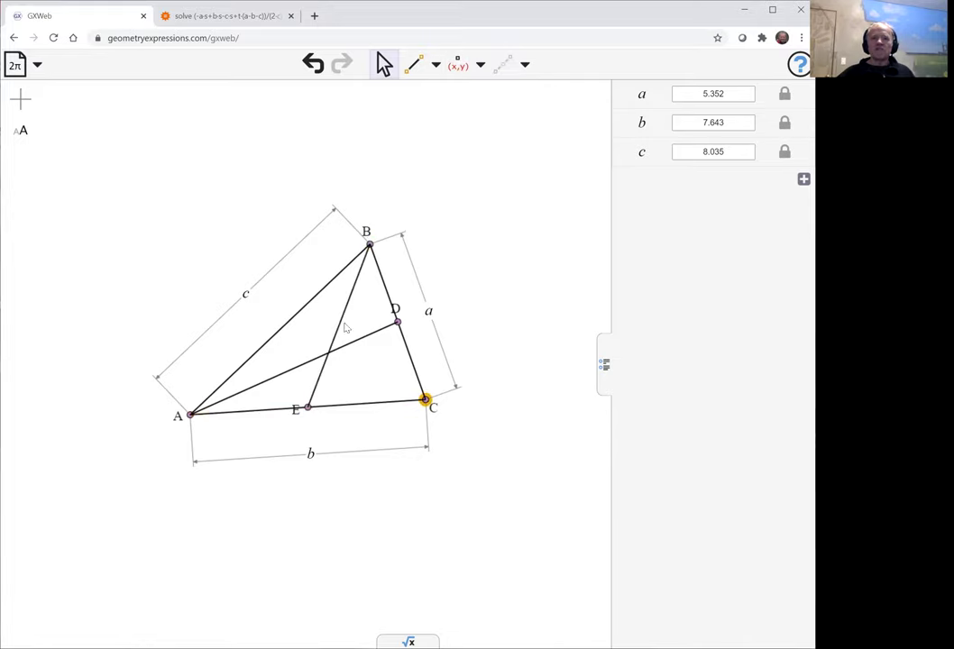
left_click(297, 315)
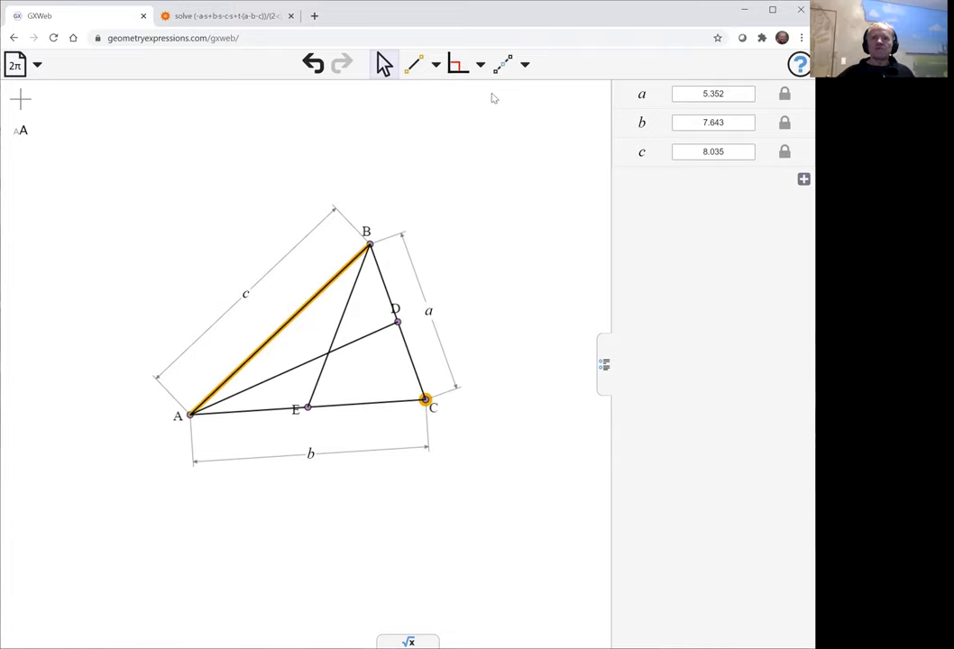
left_click(502, 65)
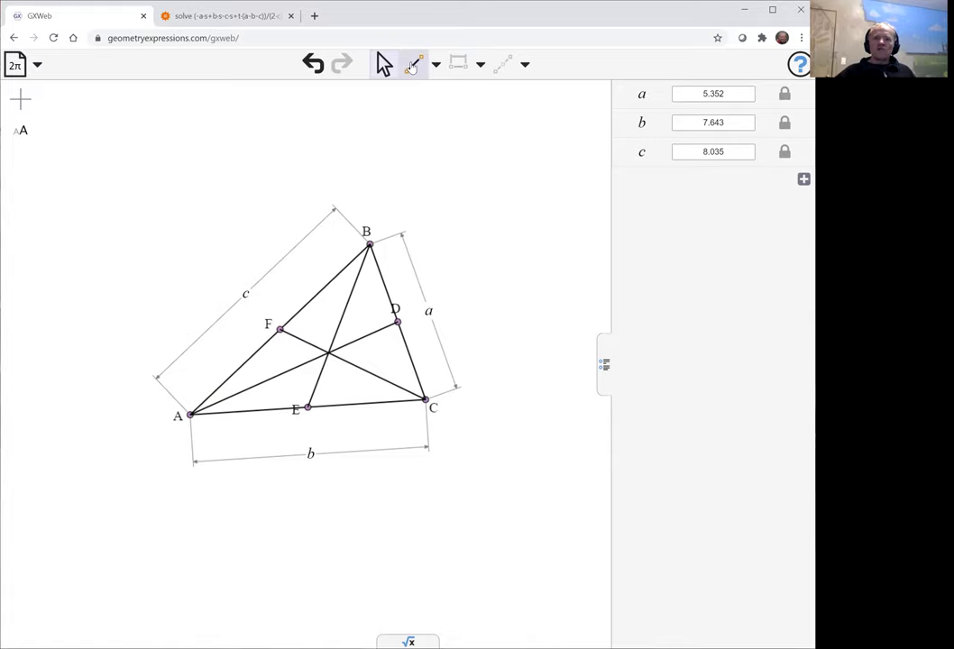
- Draw outer triangle GHI with vertices G, H, I around triangle ABC and its medians
left_click(412, 65)
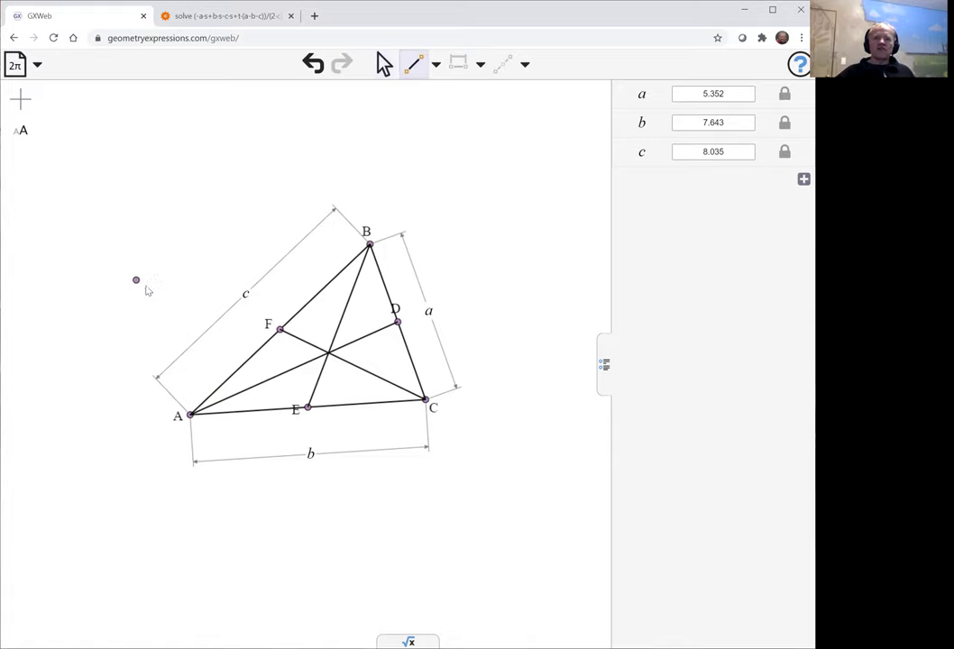
left_click_drag(120, 293, 539, 167)
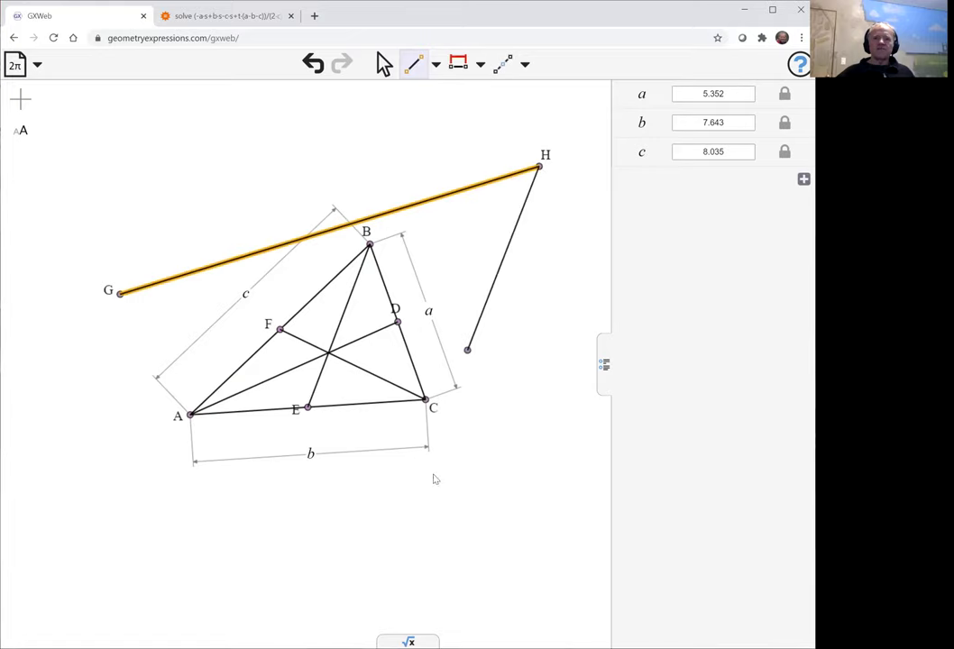
left_click(386, 548)
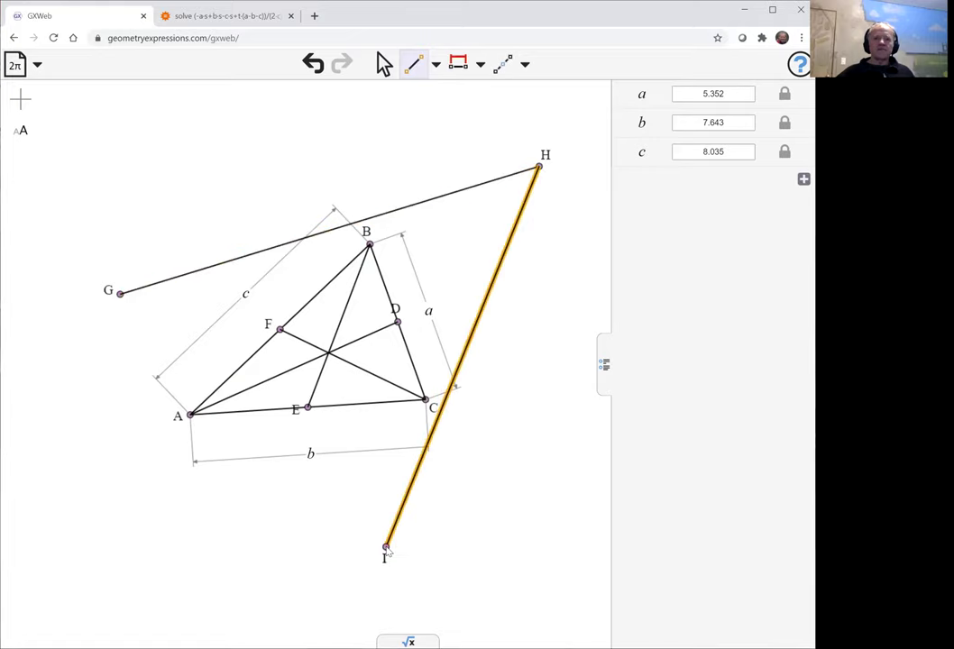
left_click(120, 293)
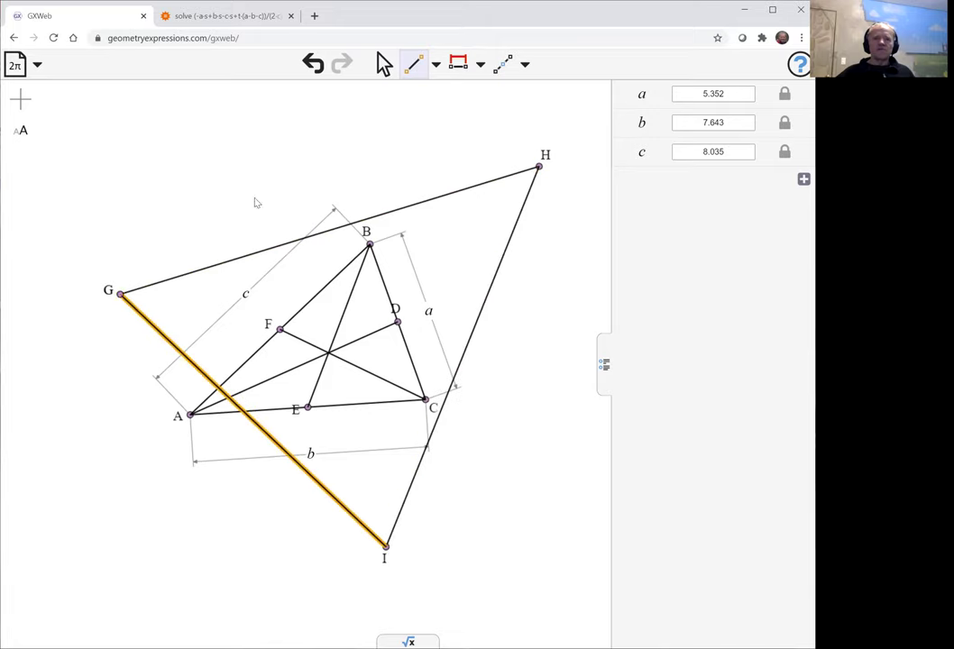
left_click(383, 64)
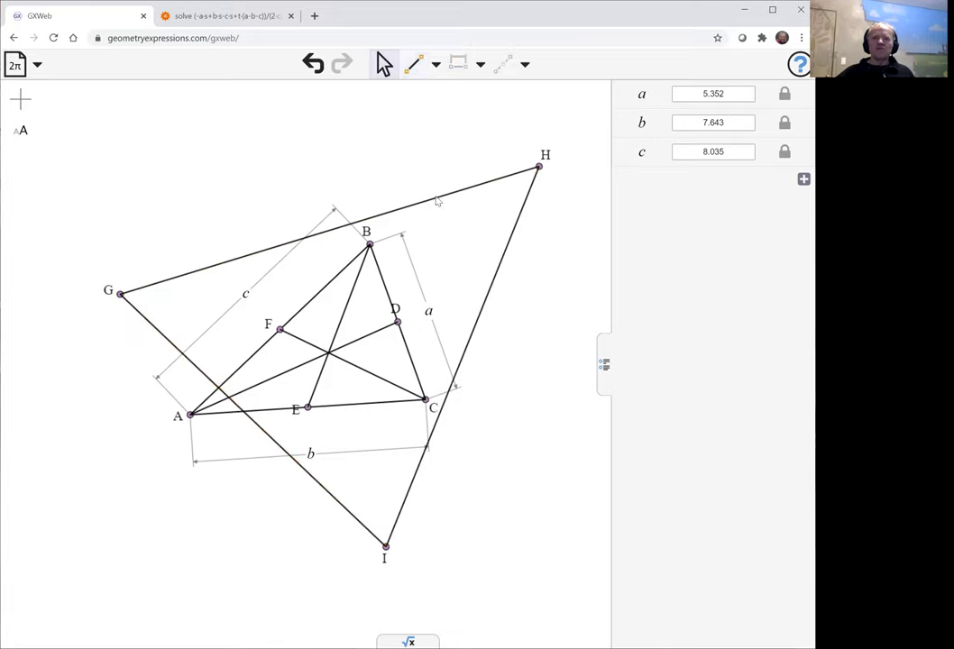
- Constrain side GH to pass through B and side HI through C
left_click(369, 245)
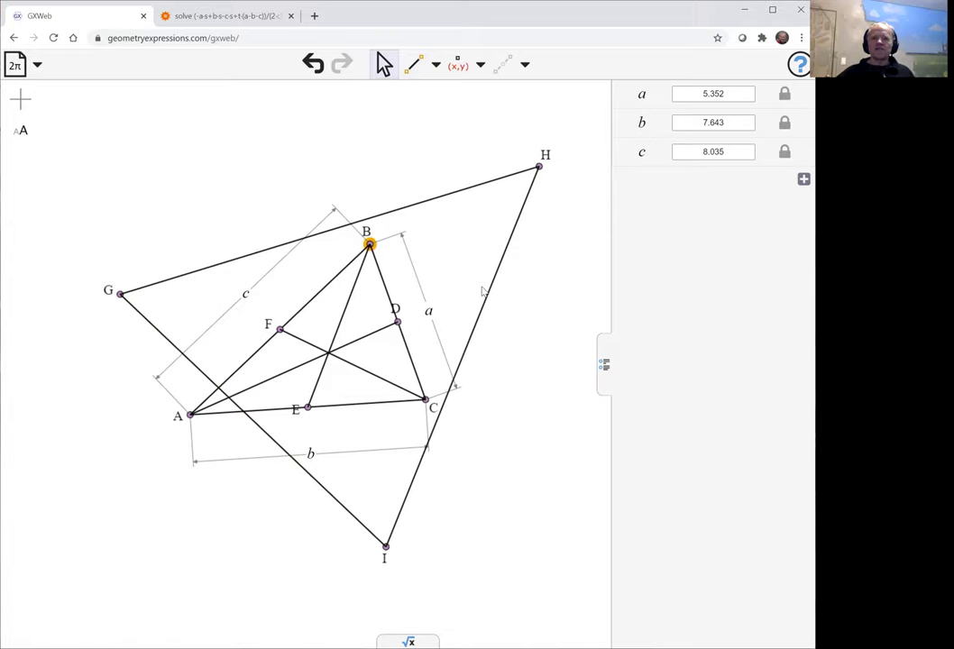
left_click(439, 198, "shift")
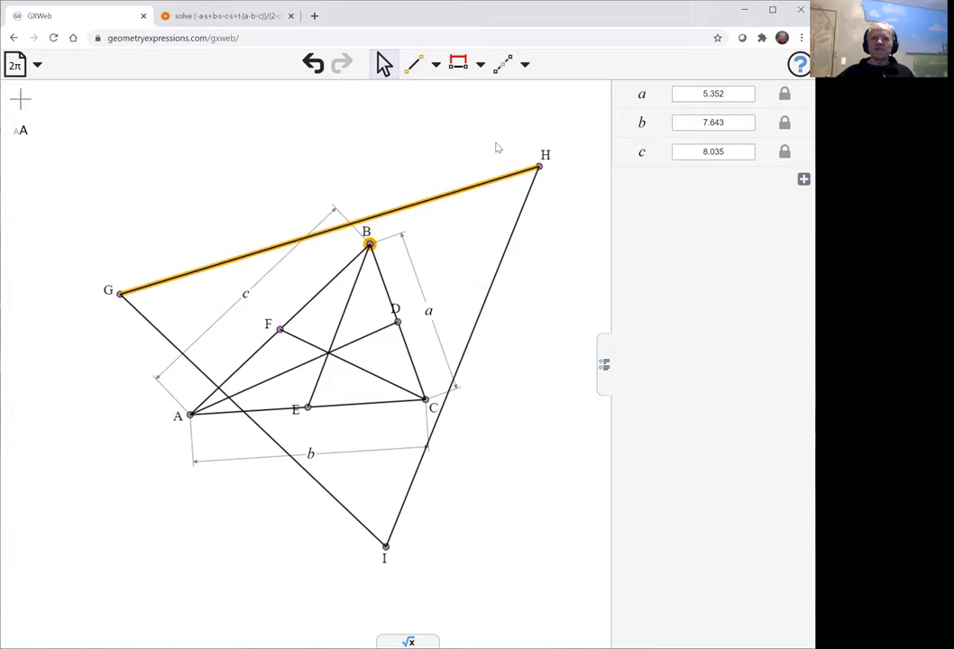
left_click(525, 65)
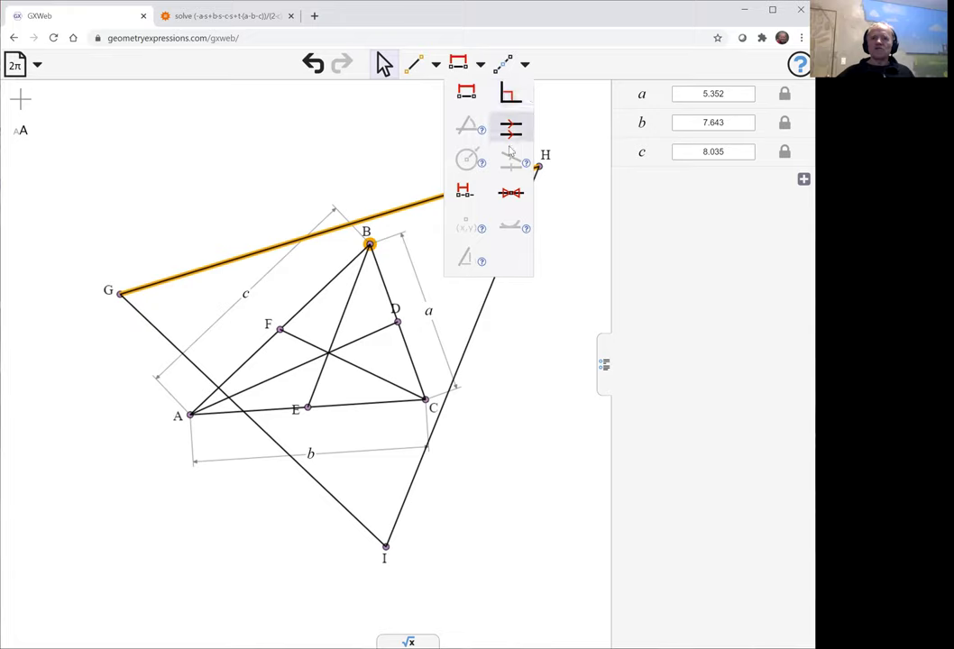
left_click(511, 199)
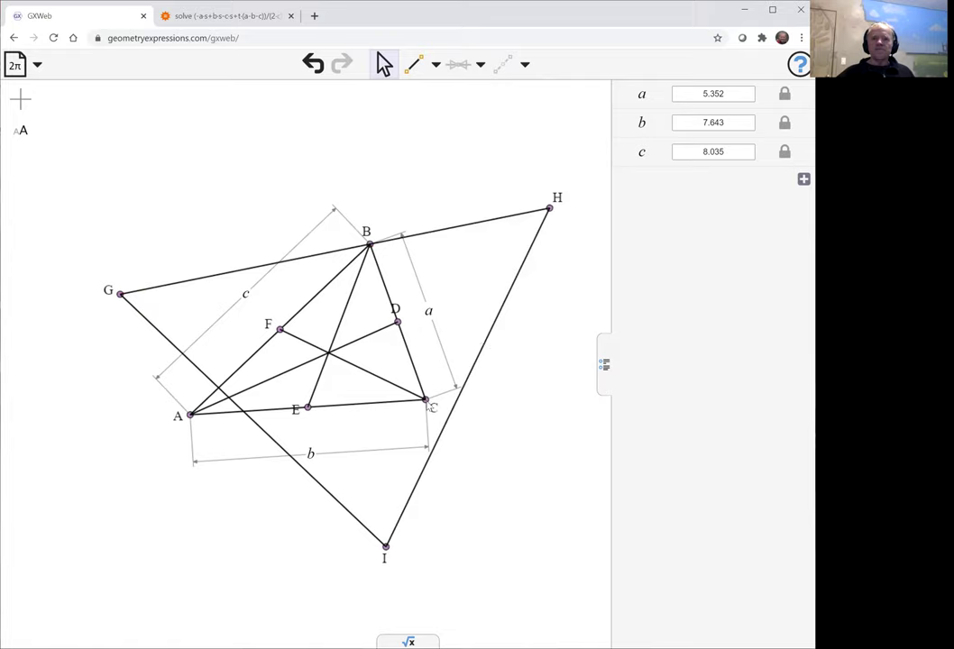
left_click(427, 402)
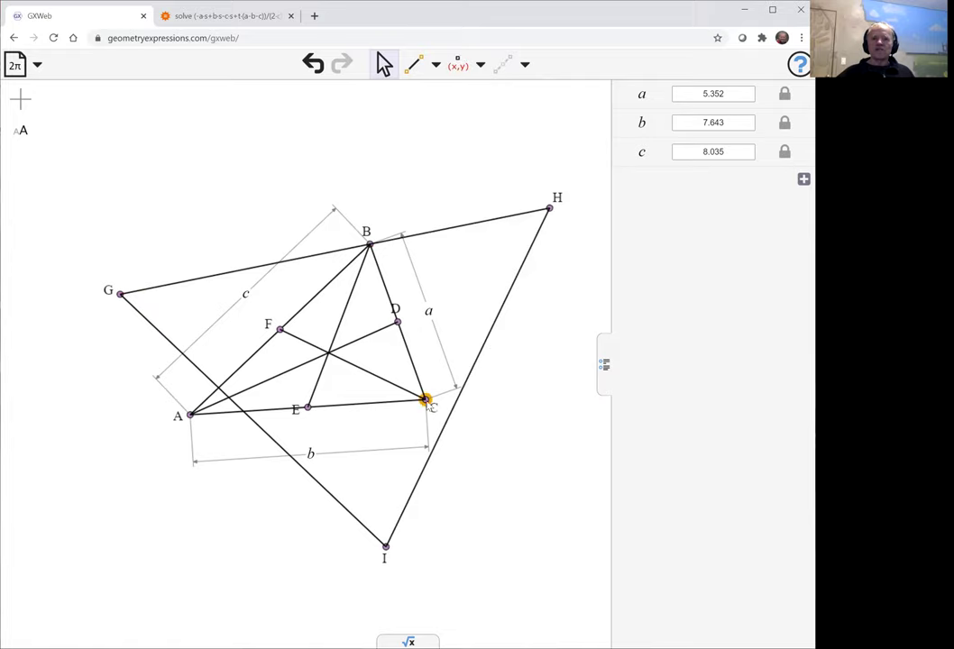
left_click(485, 345)
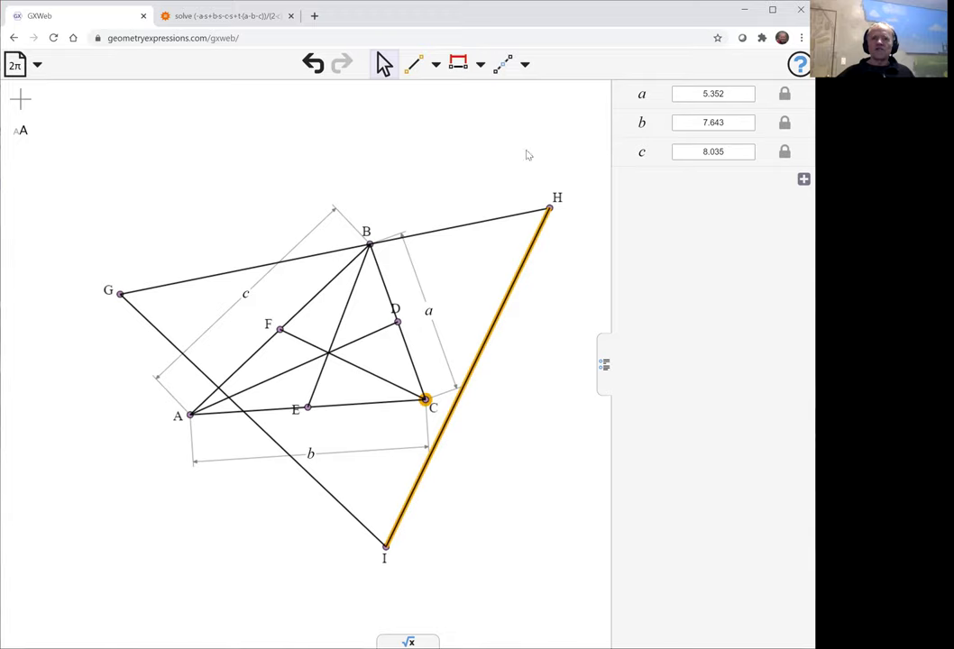
left_click(481, 65)
left_click(511, 192)
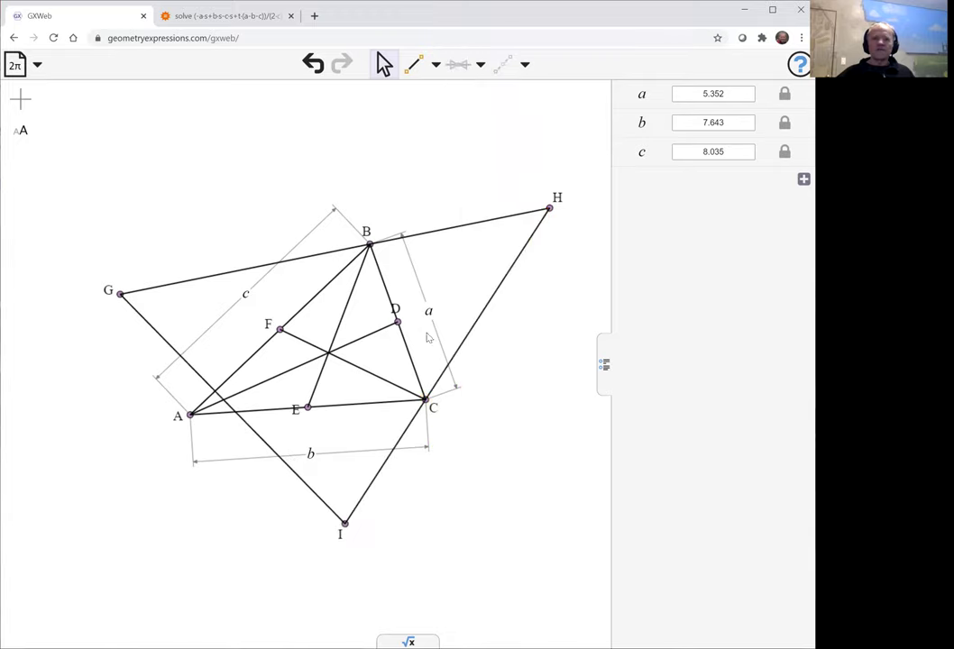
- Constrain line GI to pass through vertex A
left_click(190, 415)
left_click(272, 451, "shift")
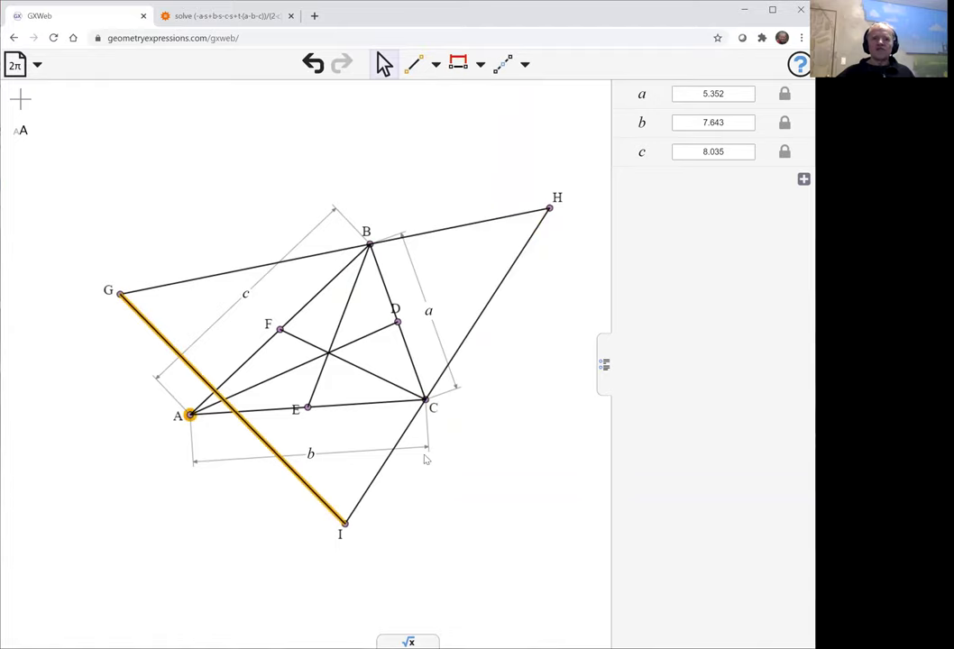
left_click(481, 64)
left_click(502, 195)
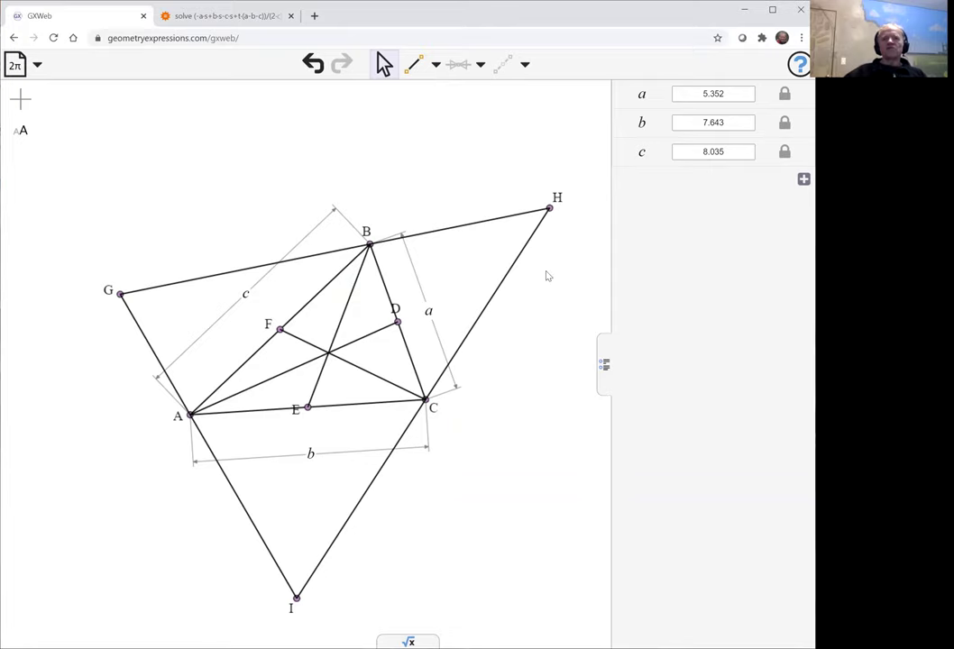
- Make side HI parallel to median BE and side GH parallel to median AD
left_click(505, 284)
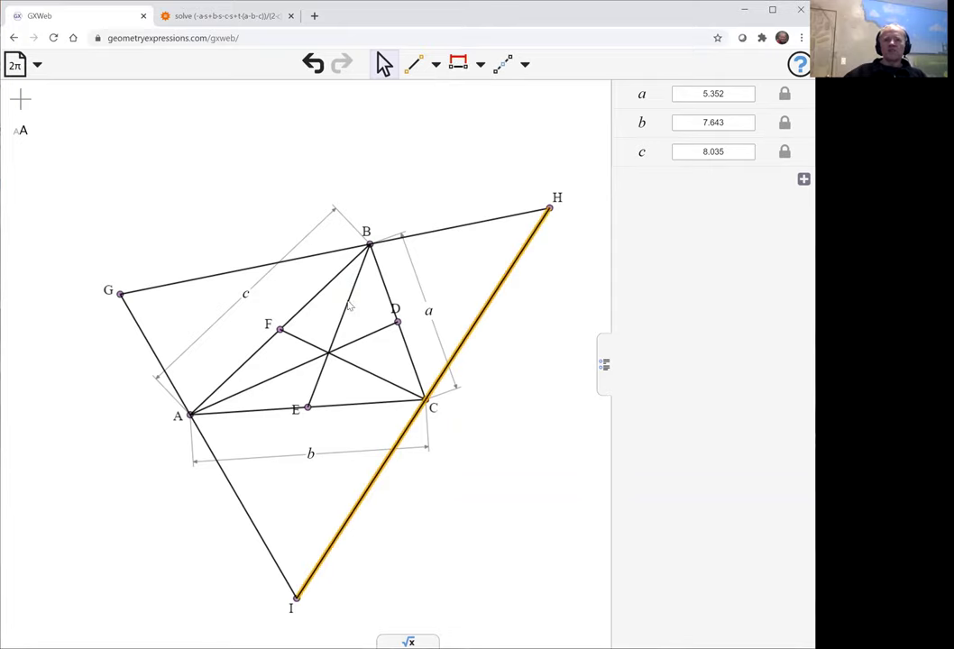
left_click(347, 306, "shift")
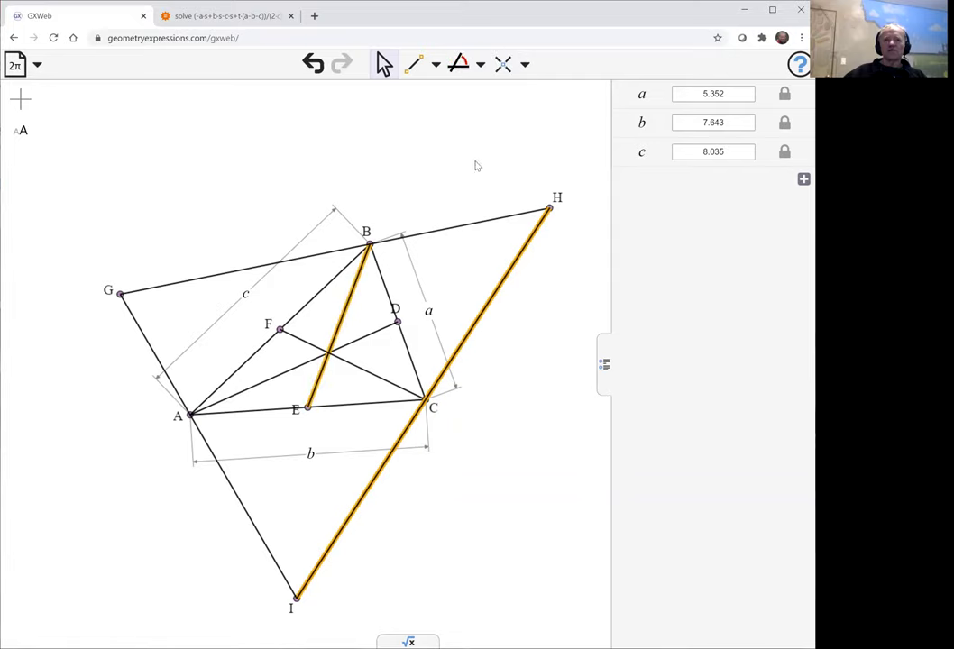
left_click(481, 64)
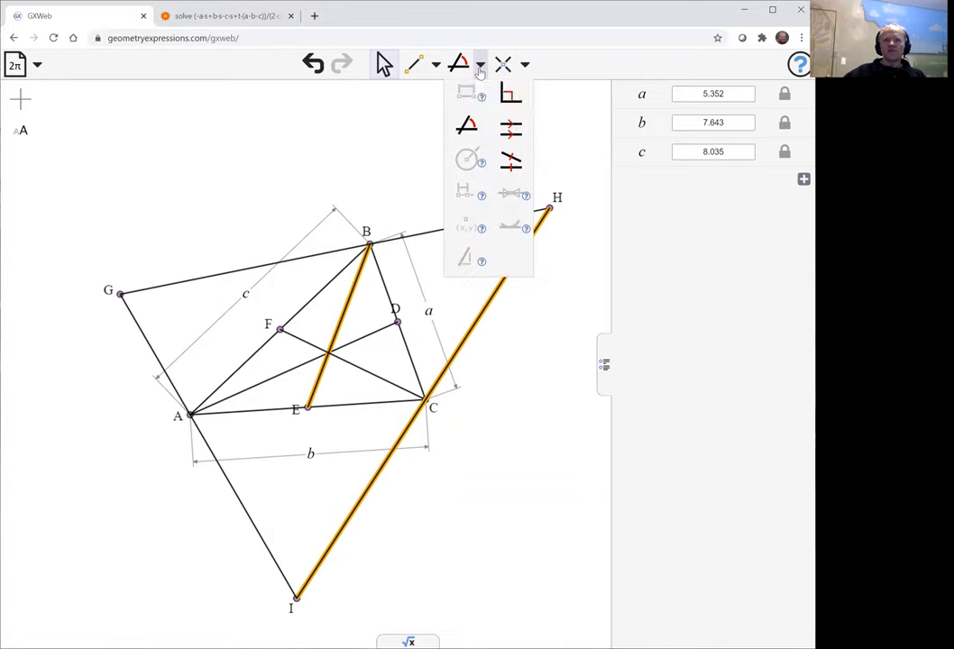
left_click(511, 129)
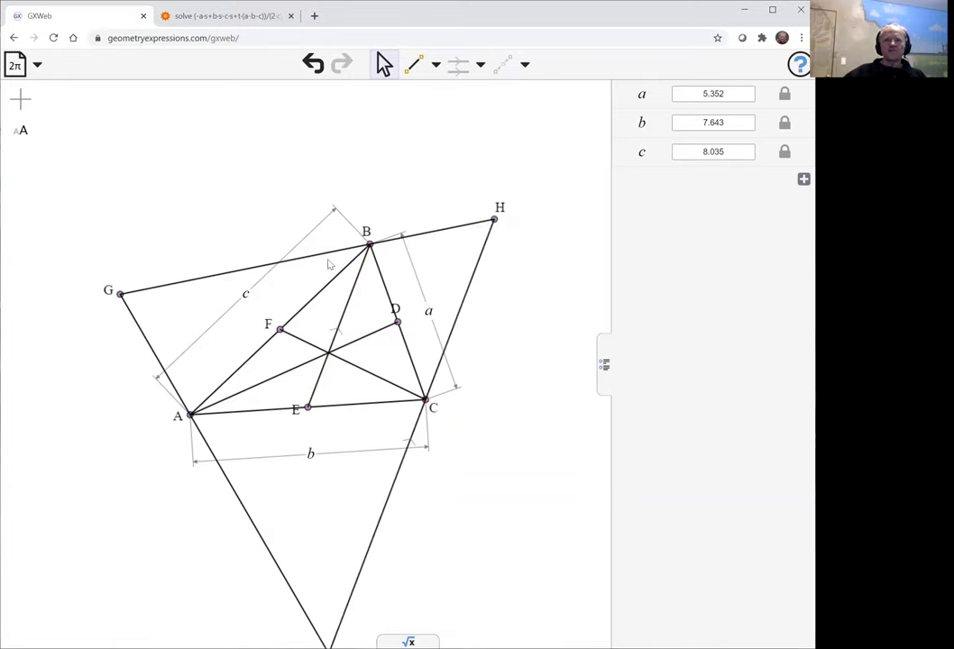
left_click(221, 274)
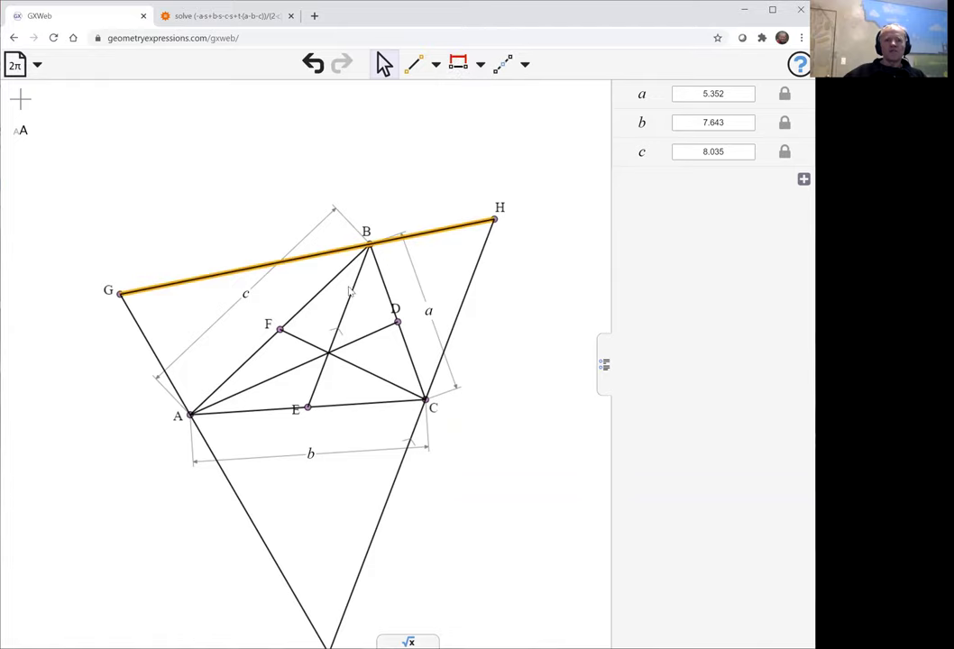
left_click(361, 340, "shift")
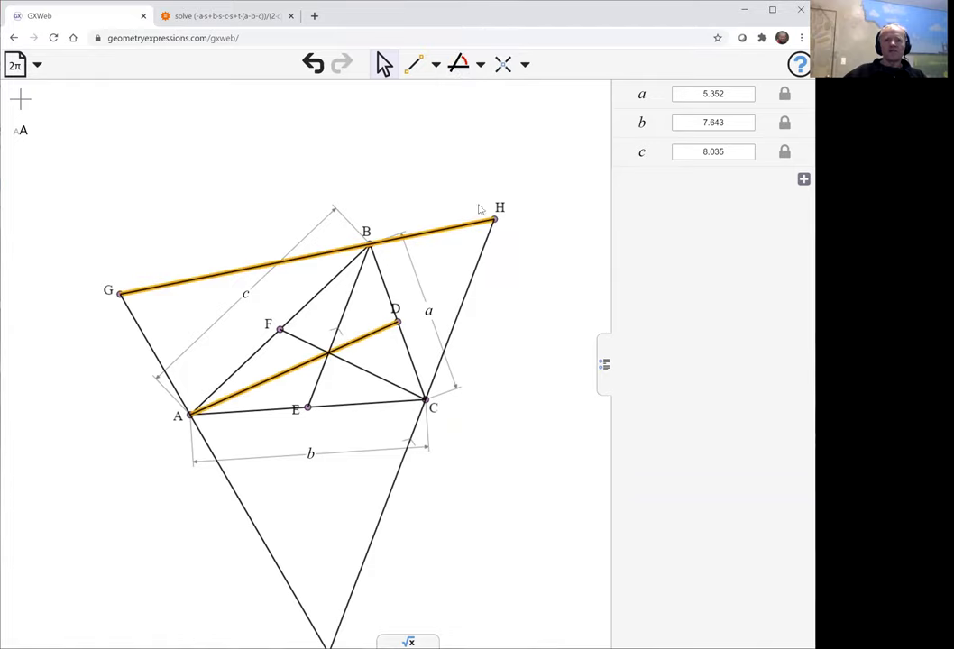
left_click(480, 64)
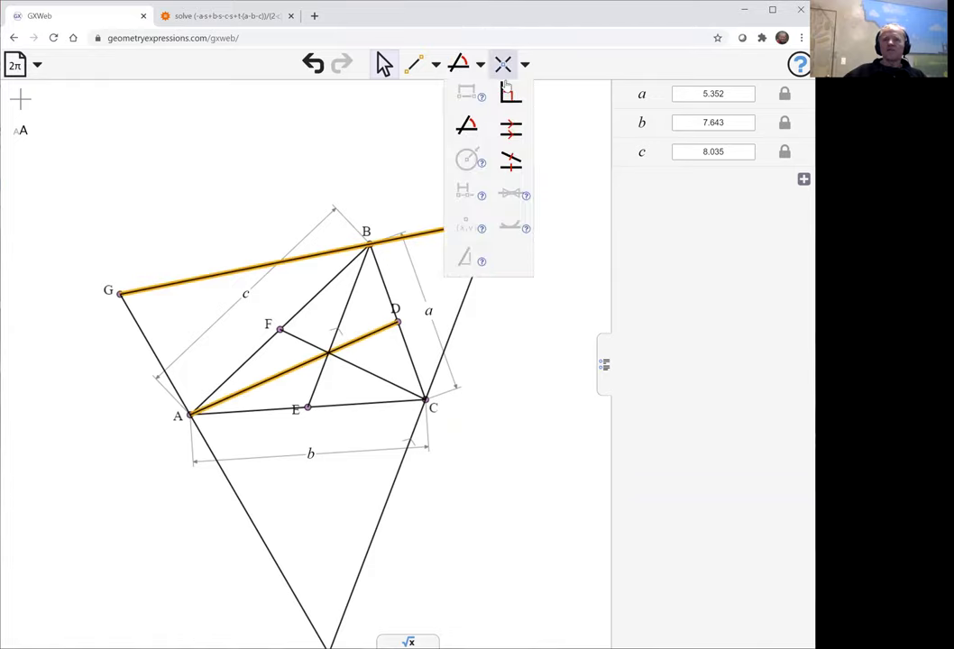
left_click(512, 129)
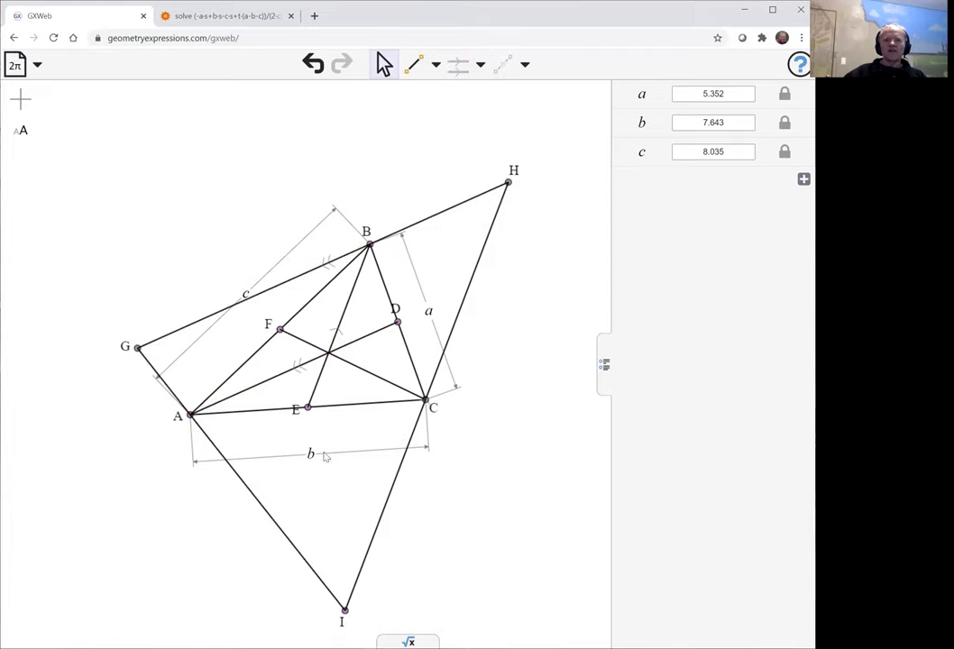
- Make side GI parallel to median FC
left_click(264, 508)
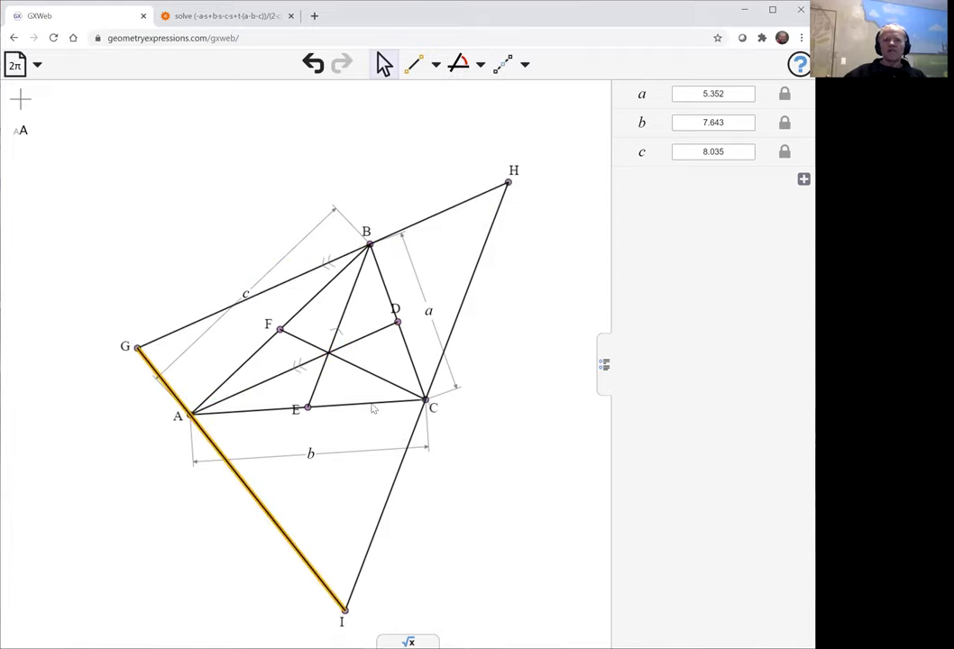
left_click(370, 374, "shift")
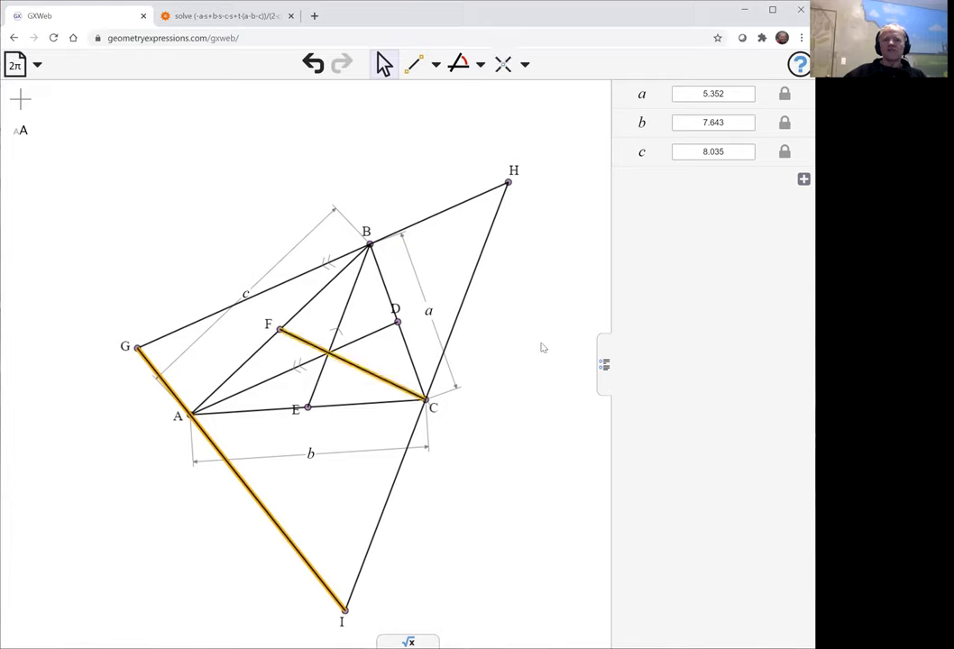
left_click(480, 65)
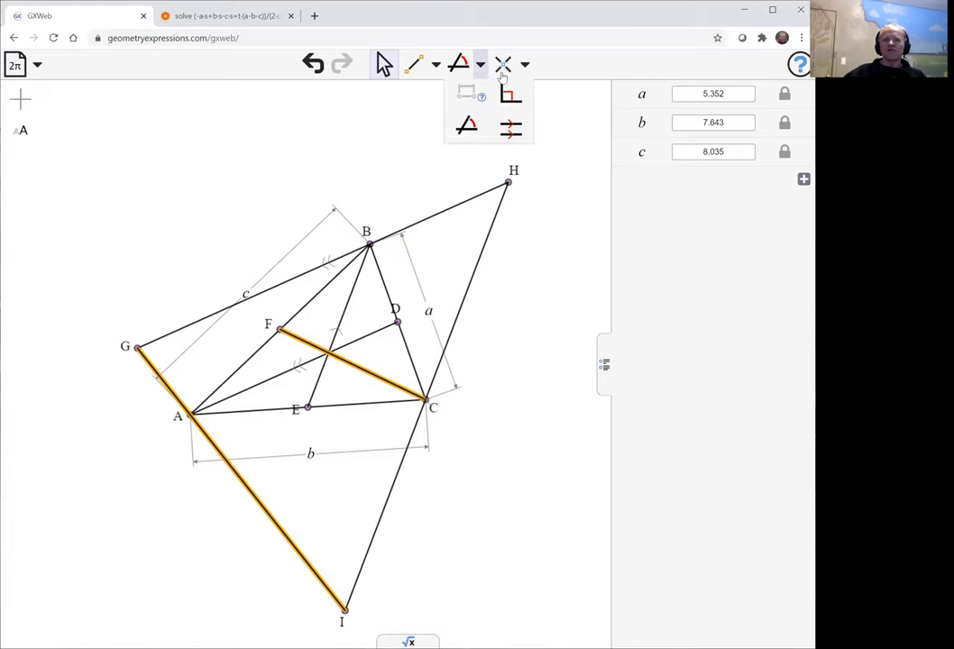
left_click(511, 128)
- Evaluate area(G,H,I) in the √x symbolic calculation panel
scroll(526, 307, "down", 2)
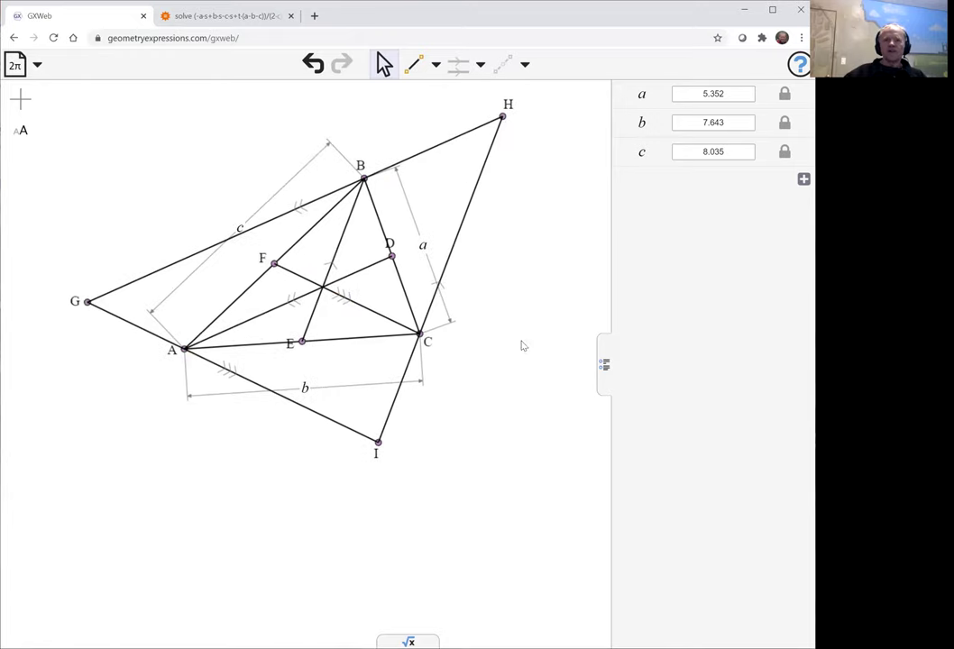
left_click(407, 642)
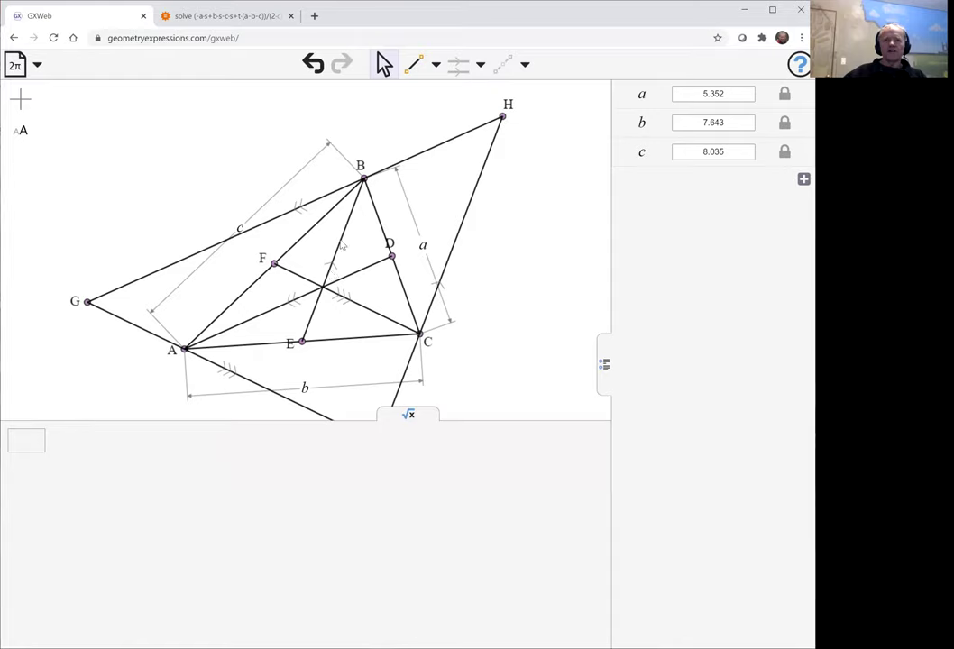
left_click(25, 441)
type("are")
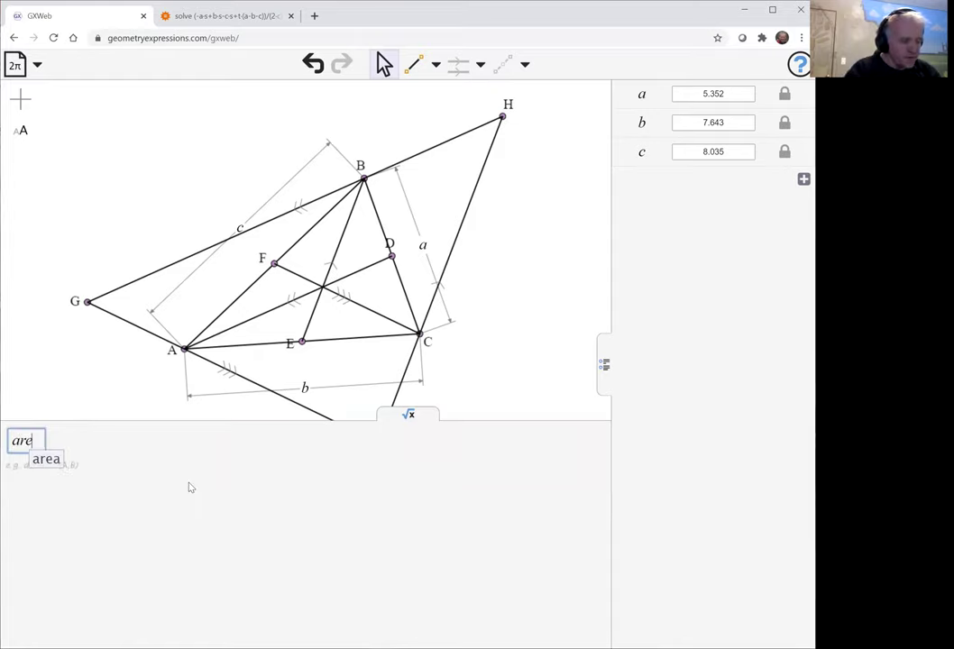
type("a(G")
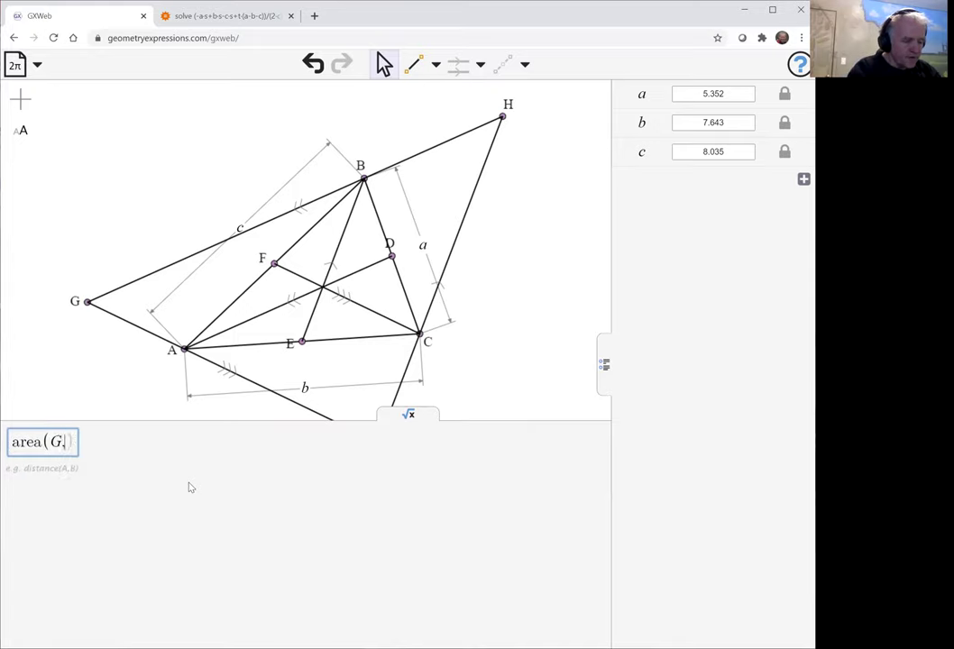
type(",H,")
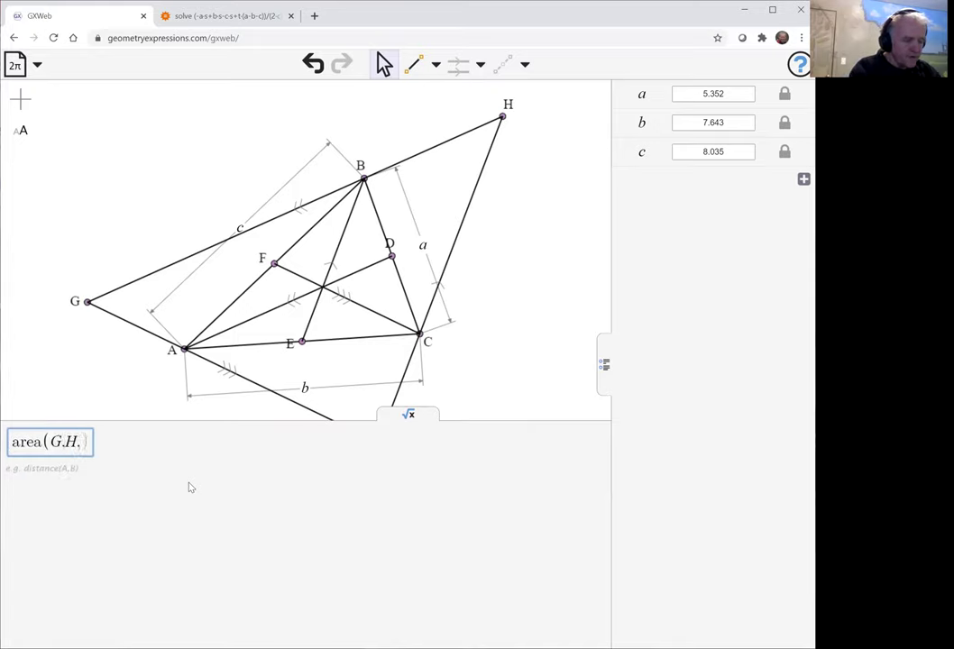
type("I")
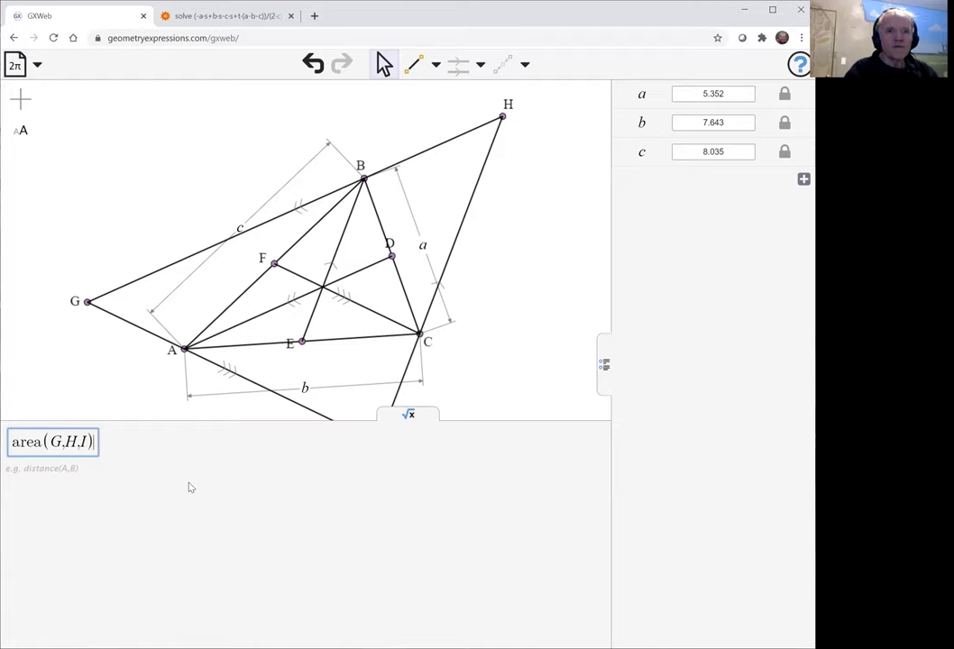
key("Return")
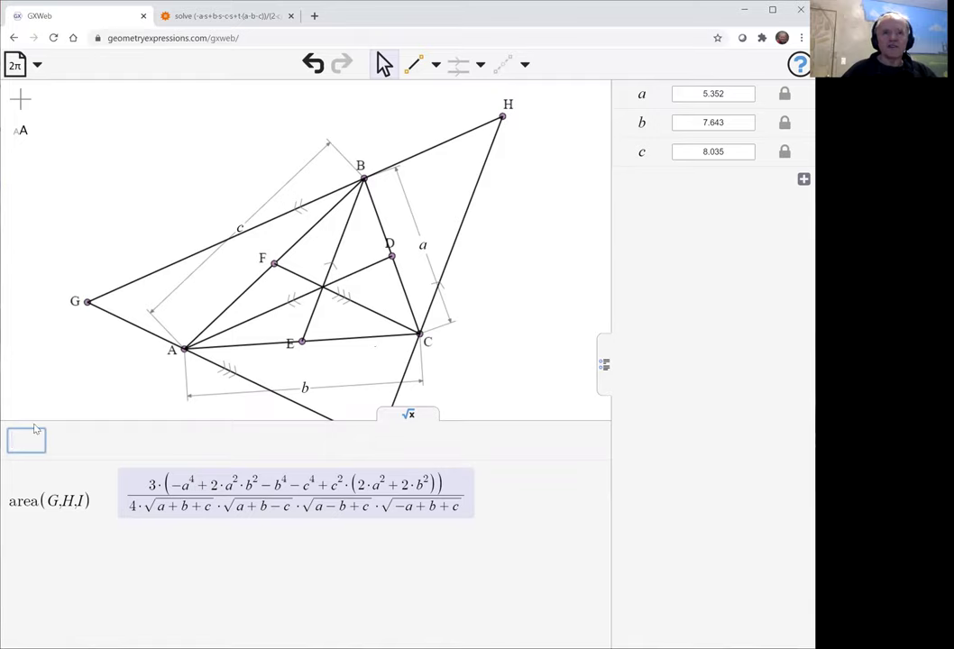
- Evaluate area(G,H,I)/area(A,B,C), which returns 3
type("area(G,H,I)/")
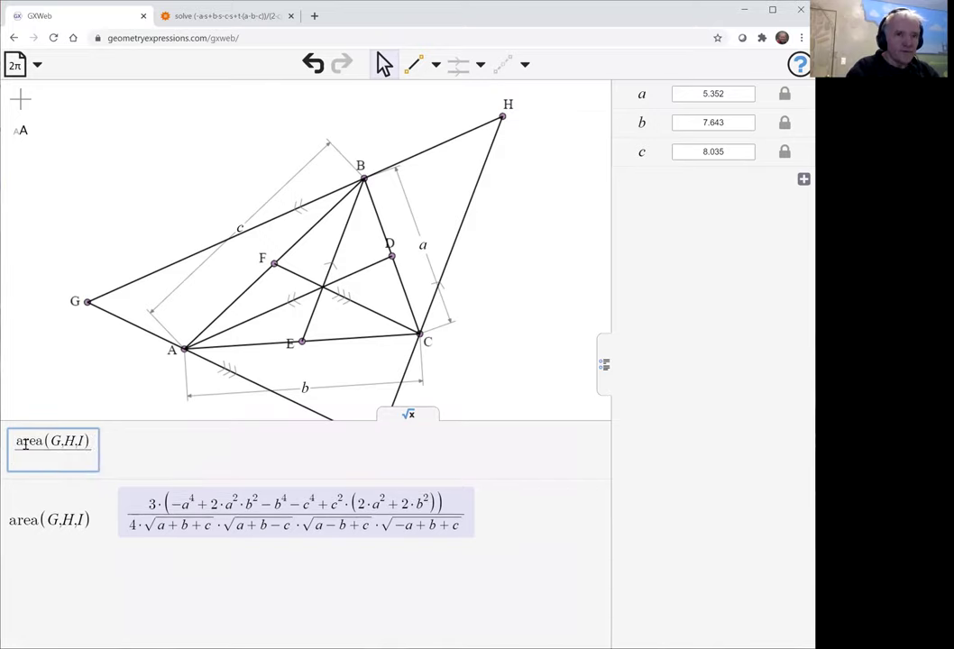
type("area")
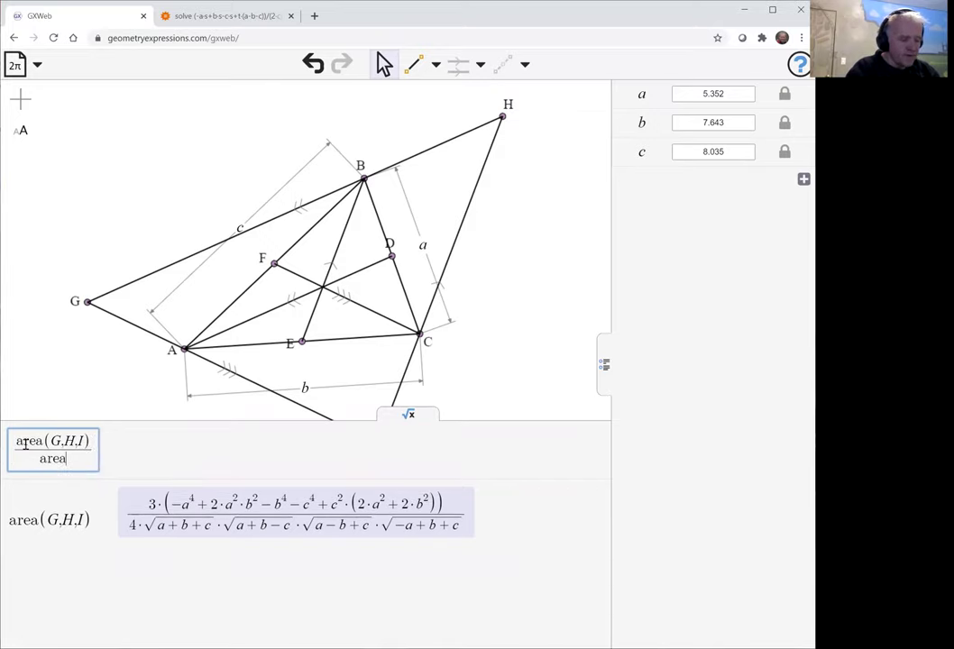
type("(A,")
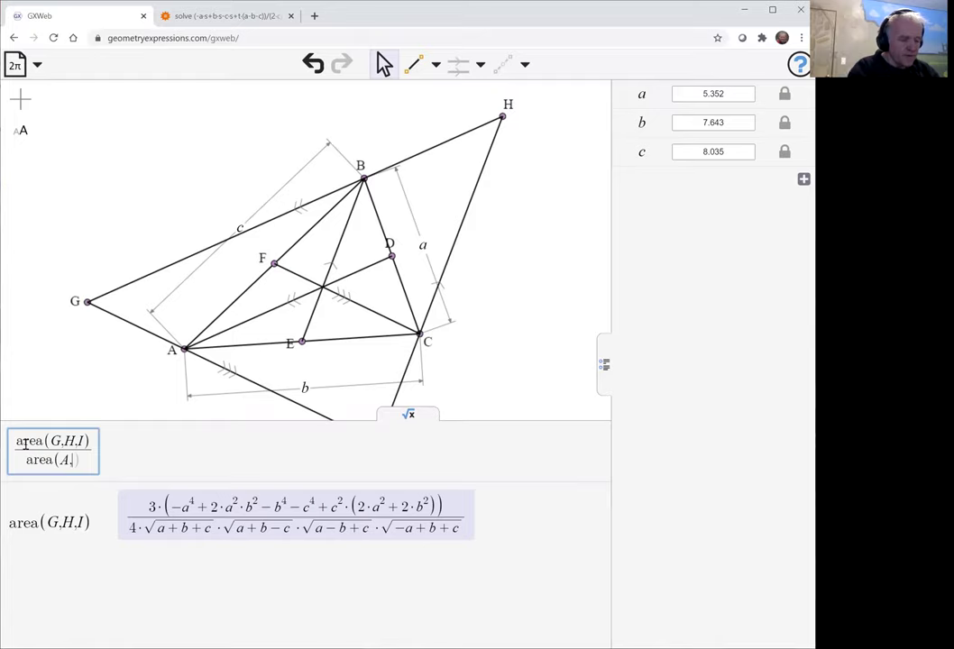
type("B,C)")
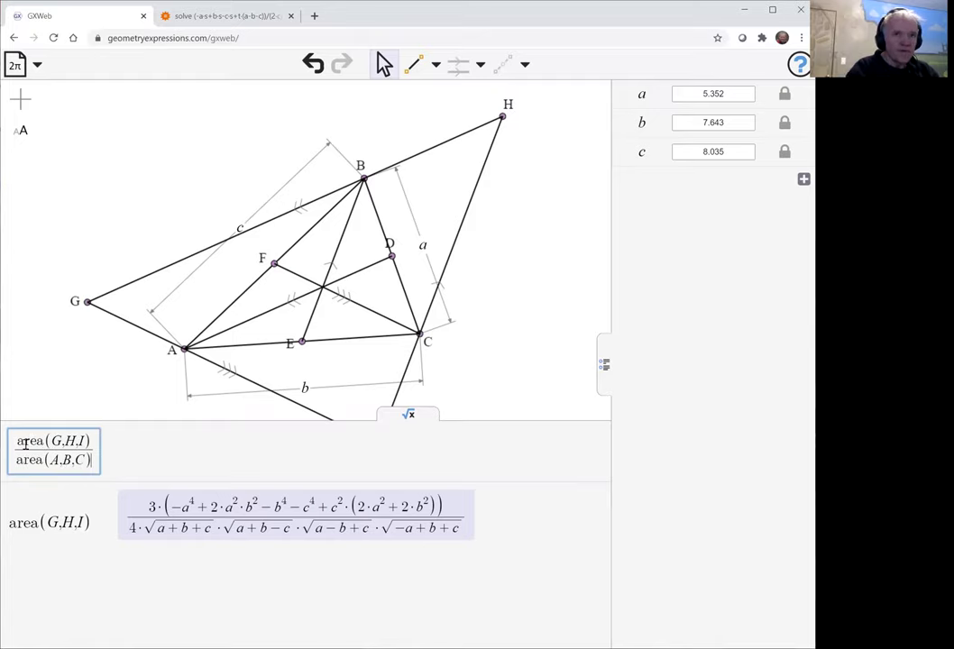
key("Return")
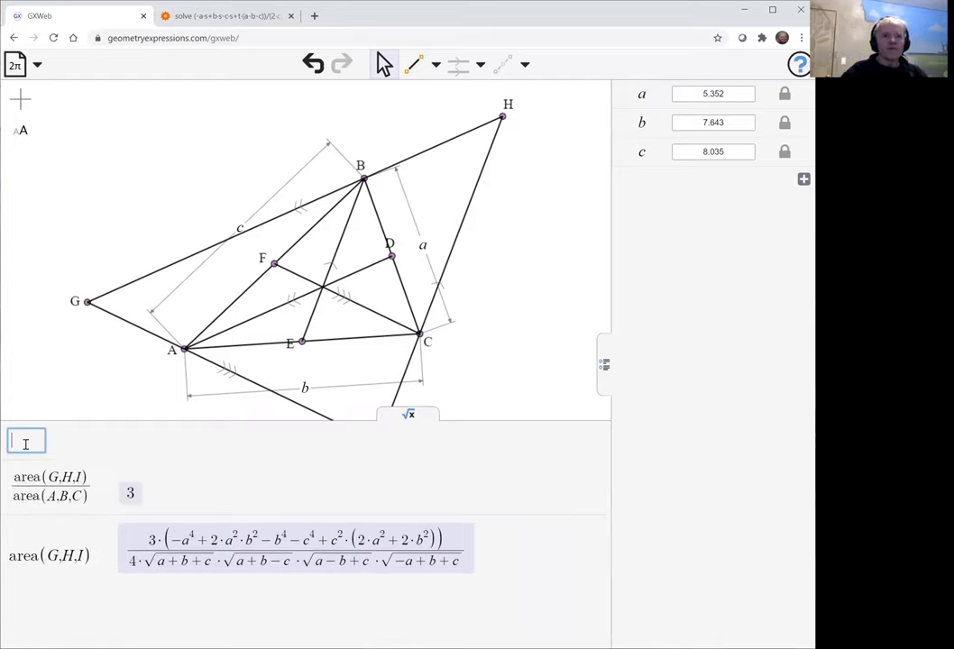